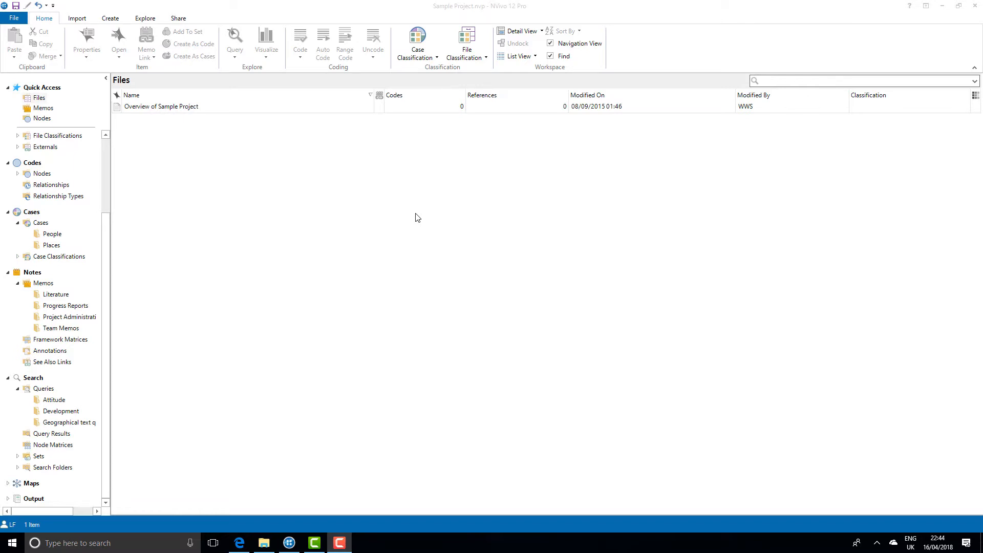
Step: Start a Word Frequency query and limit its search to the files in the Interviews folder
{"action": "left_click", "coordinate": [140, 18]}
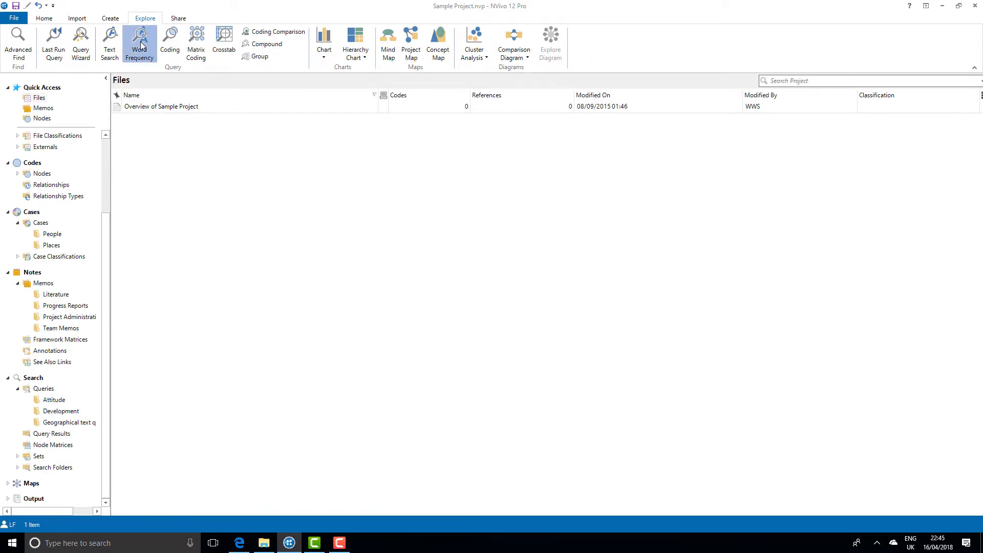
{"action": "left_click", "coordinate": [140, 45]}
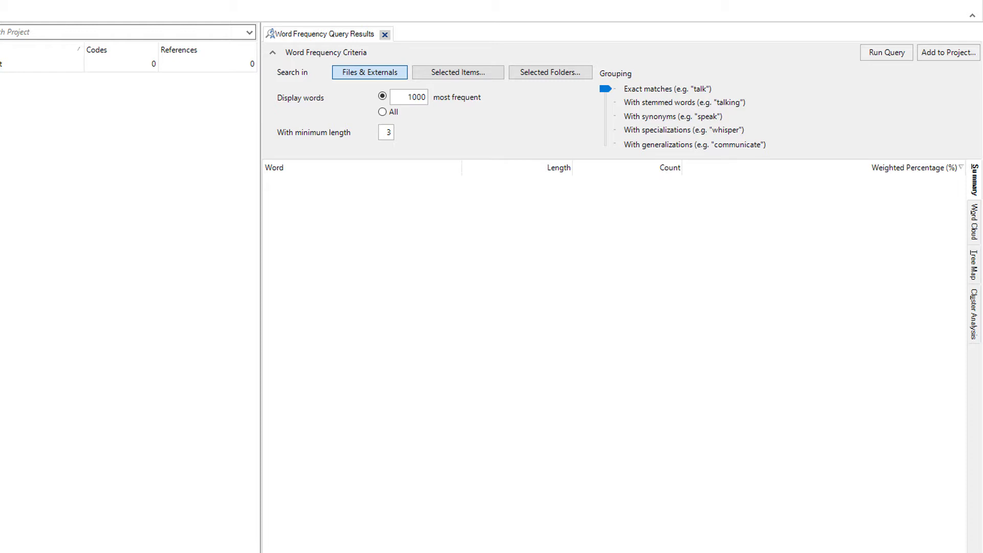
{"action": "left_click", "coordinate": [416, 75]}
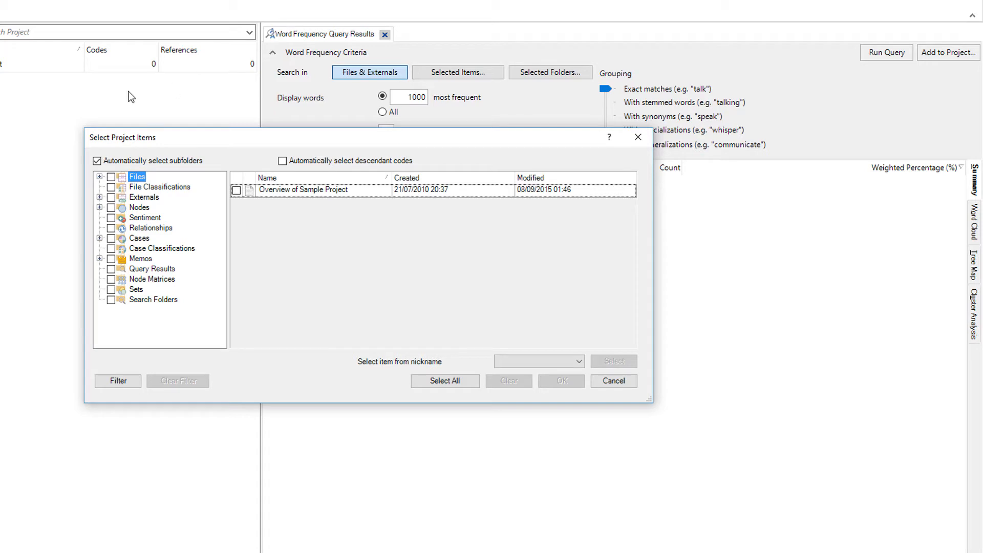
{"action": "left_click", "coordinate": [100, 177]}
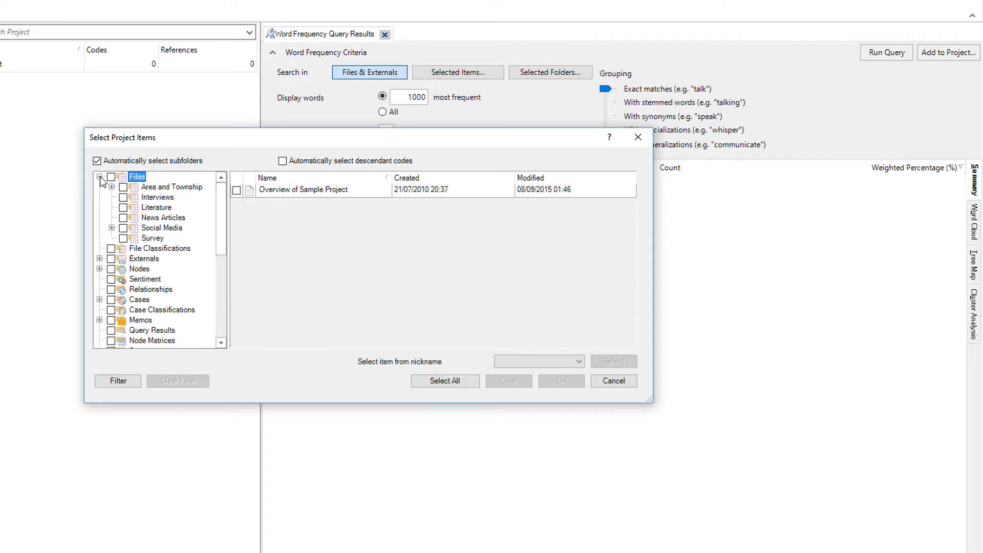
{"action": "left_click", "coordinate": [123, 197]}
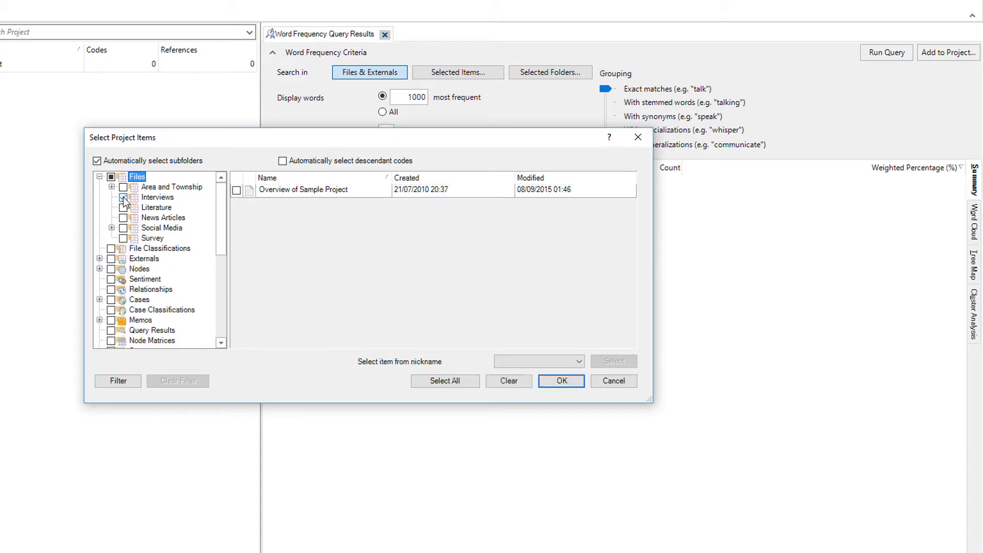
{"action": "left_click", "coordinate": [154, 199]}
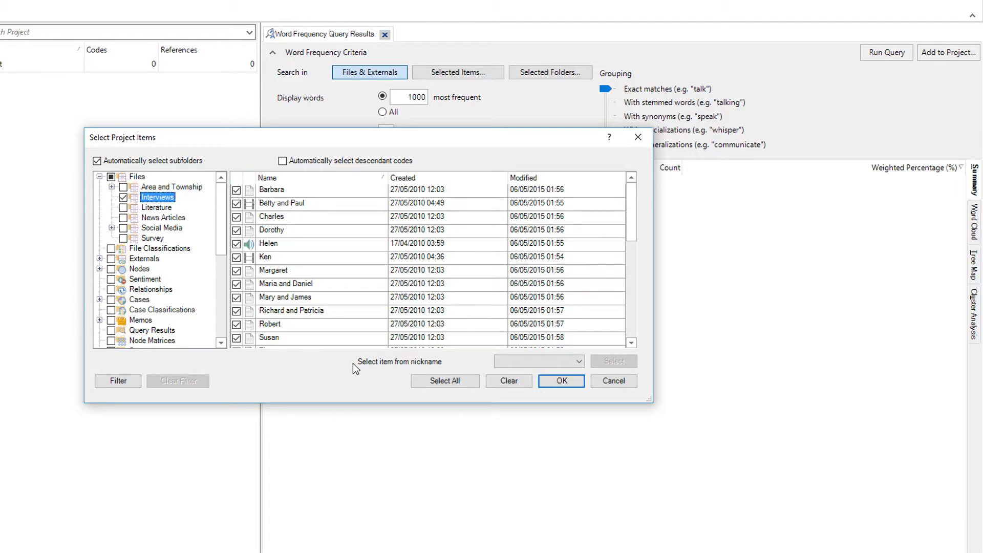
{"action": "left_click", "coordinate": [564, 382]}
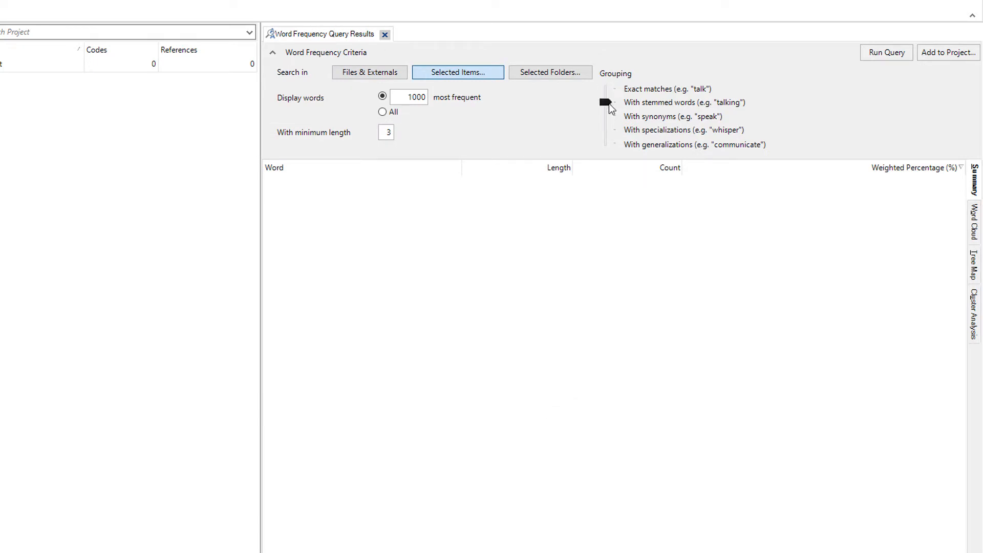
Step: Group the query's matches with stemmed words and run the query on the 1000 most frequent words
{"action": "left_click_drag", "start_coordinate": [610, 104], "coordinate": [610, 103]}
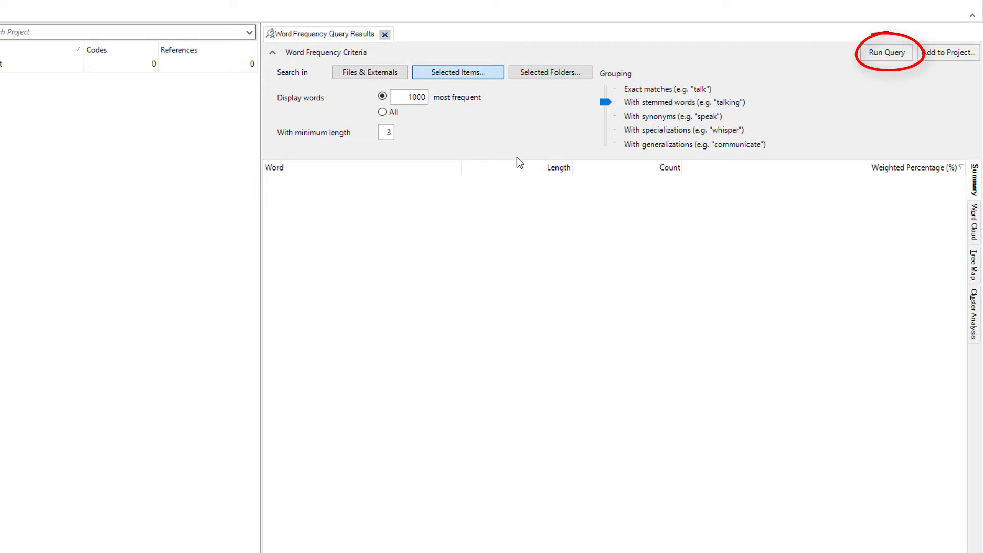
{"action": "left_click", "coordinate": [862, 53]}
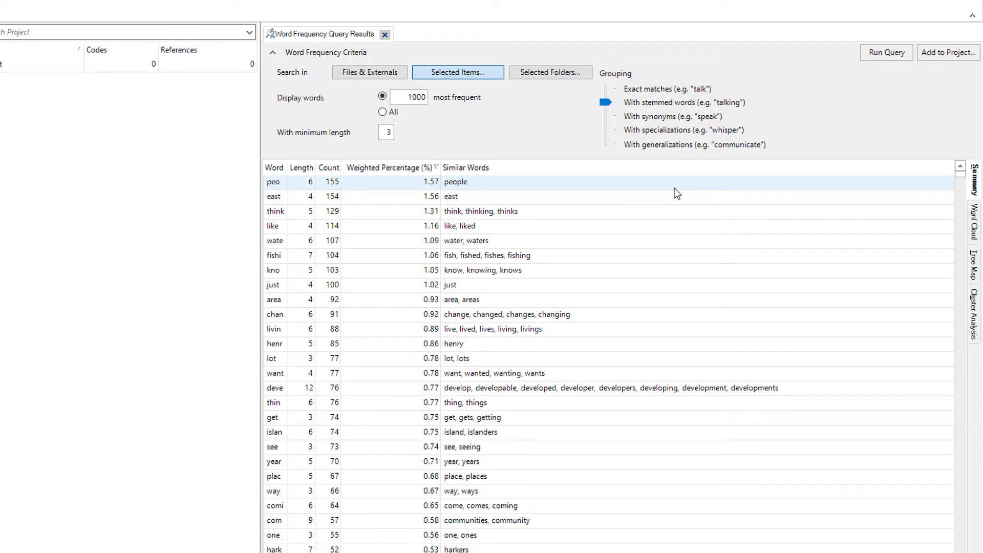
Step: Sort the word frequency results by word, by length and by count
{"action": "left_click", "coordinate": [276, 169]}
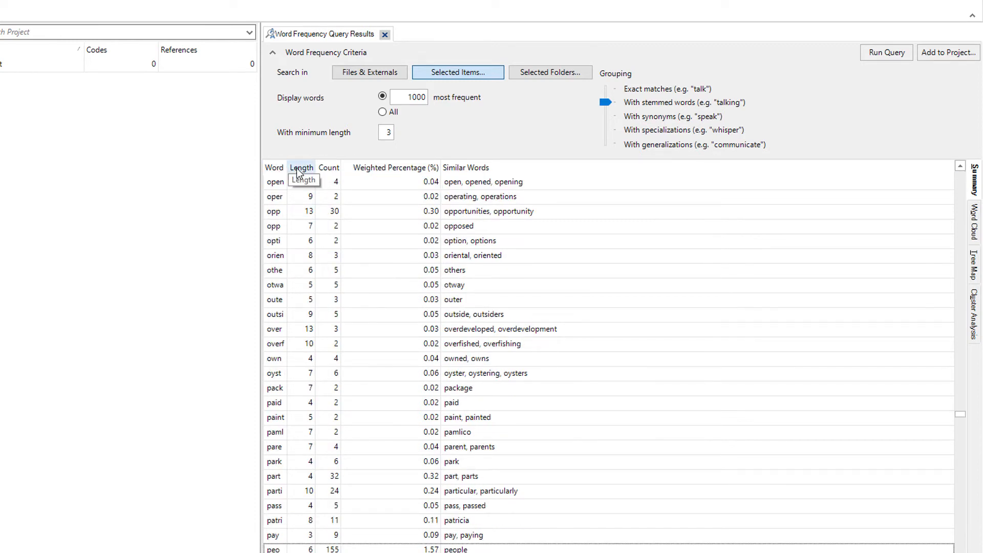
{"action": "left_click", "coordinate": [299, 168]}
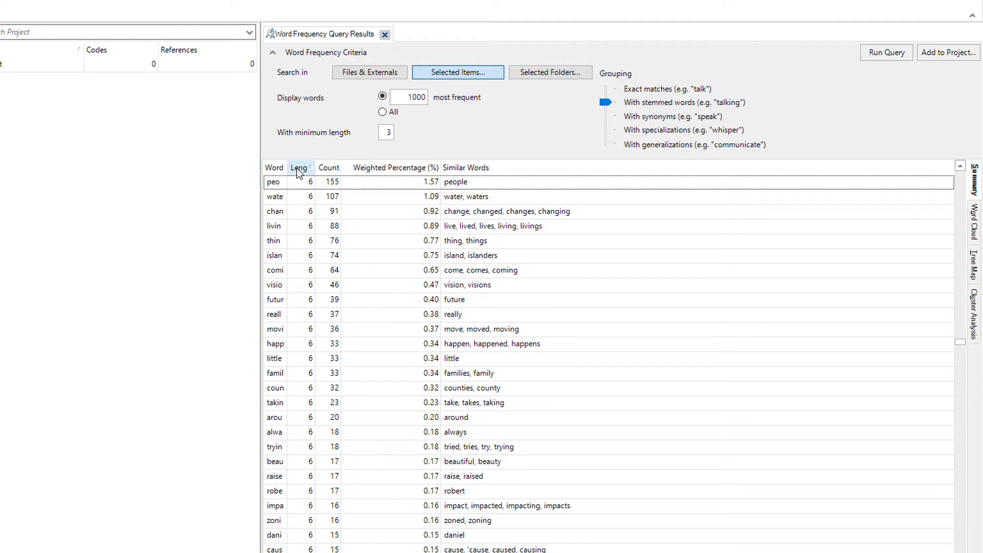
{"action": "left_click", "coordinate": [329, 168]}
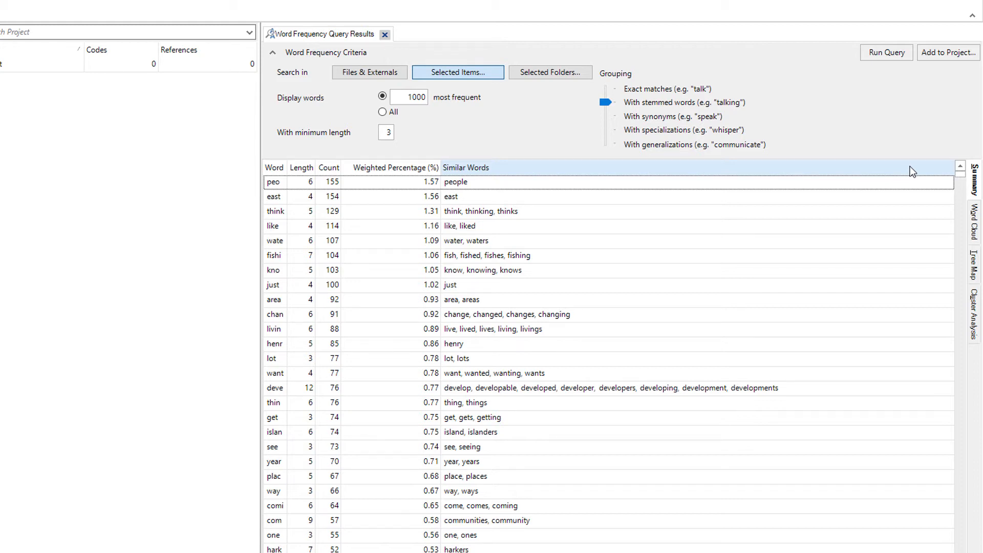
Step: Add the person's first name with a count of 85 to the stop words list and rerun the query
{"action": "right_click", "coordinate": [584, 348]}
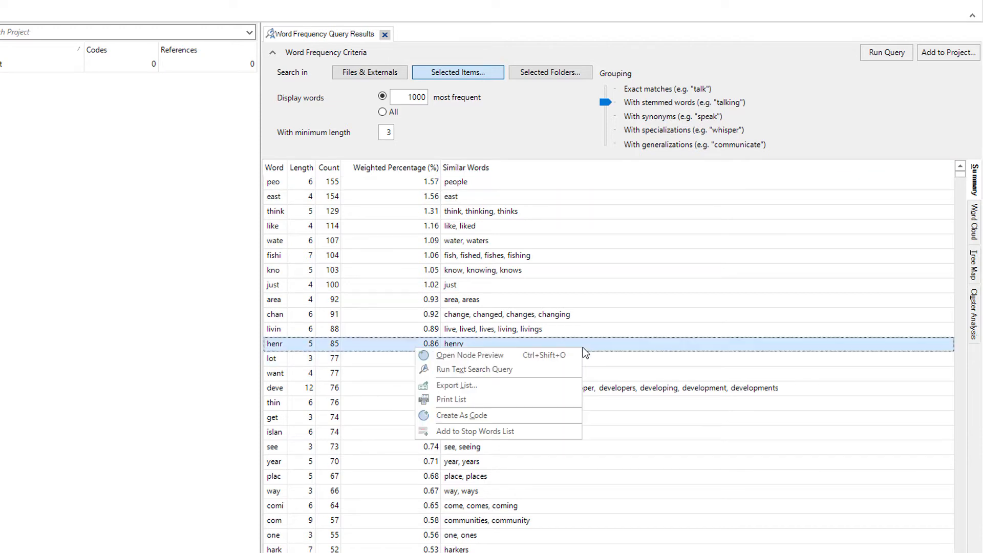
{"action": "left_click", "coordinate": [528, 432]}
{"action": "left_click", "coordinate": [375, 338]}
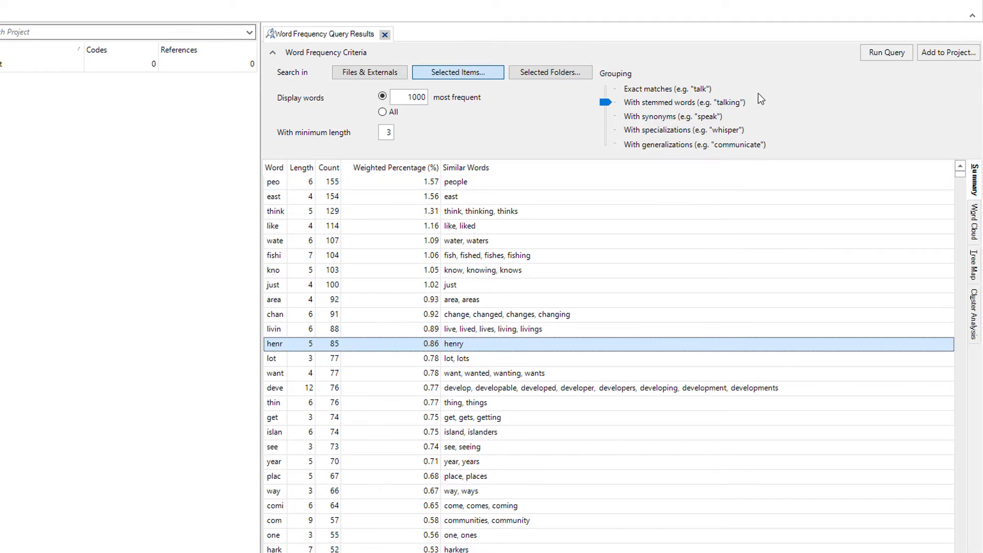
{"action": "left_click", "coordinate": [872, 48]}
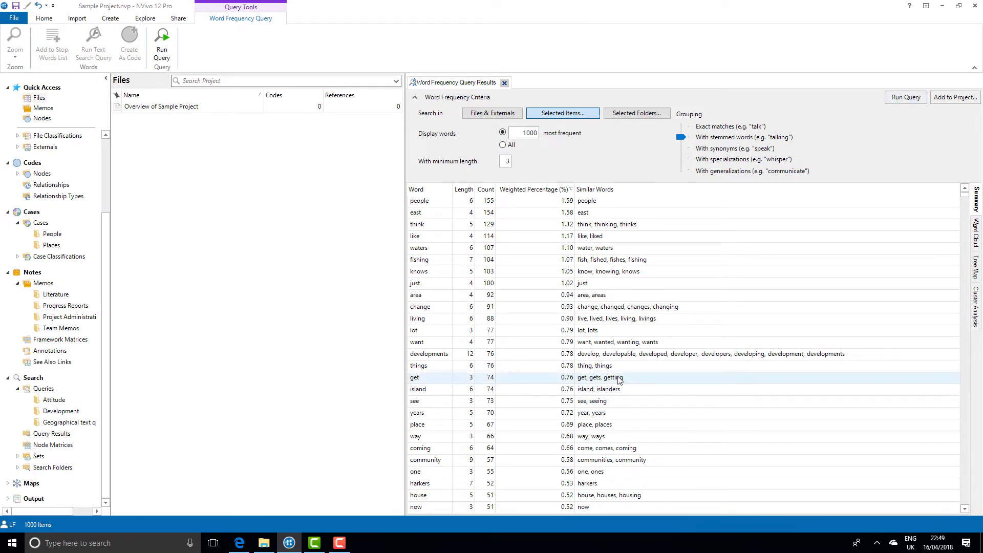
Step: Add "get", "getting" and "gets" to the project's English (US) stop words in the project properties
{"action": "left_click", "coordinate": [5, 18]}
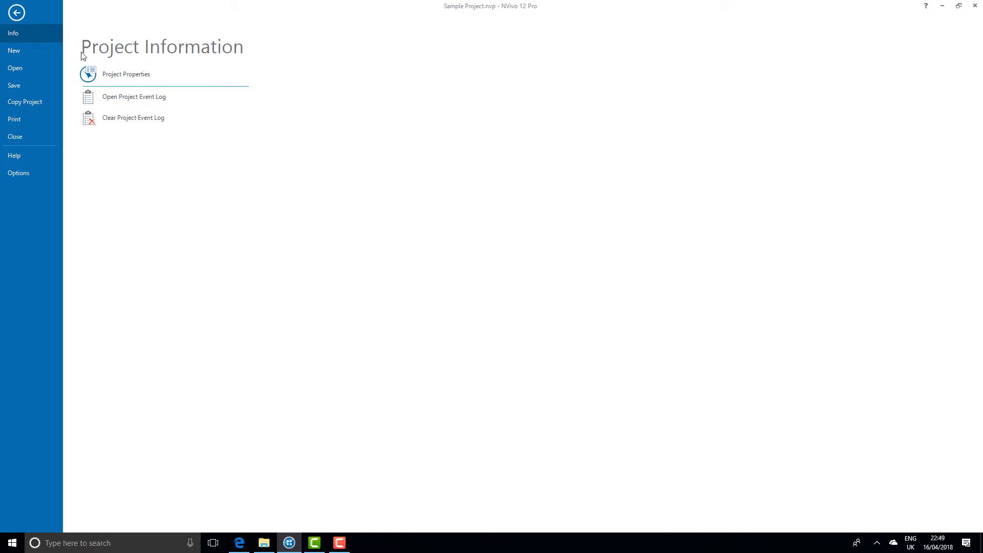
{"action": "left_click", "coordinate": [123, 75]}
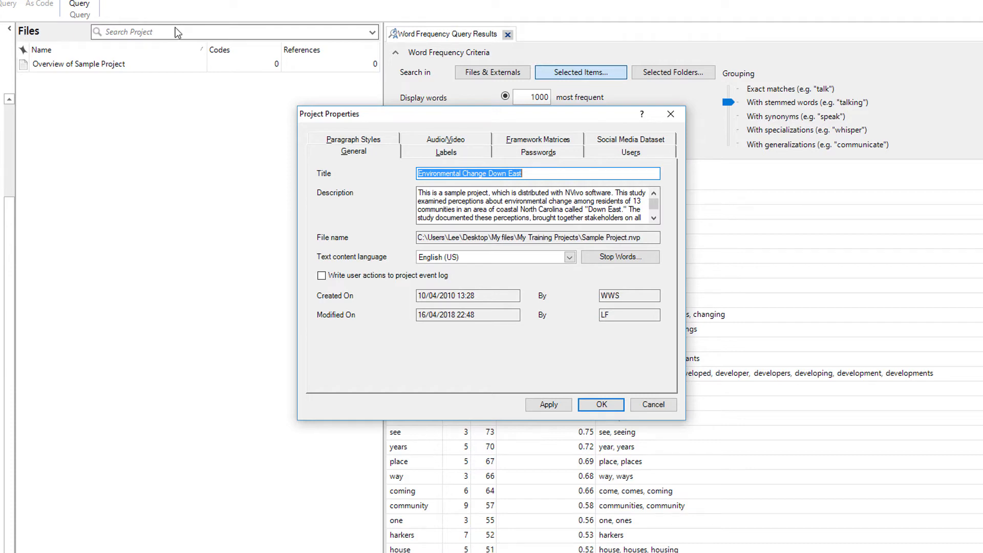
{"action": "left_click", "coordinate": [625, 256]}
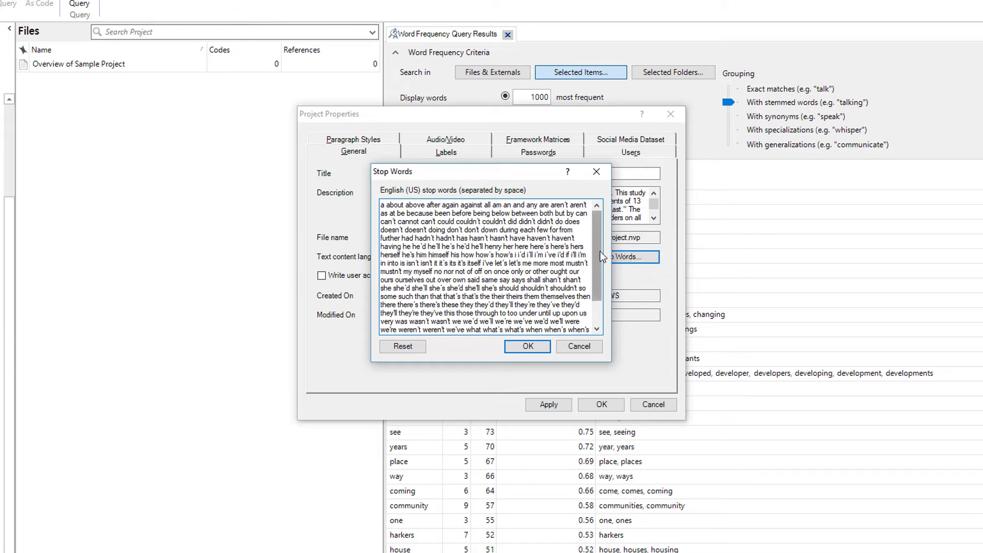
{"action": "left_click_drag", "start_coordinate": [600, 251], "coordinate": [596, 305]}
{"action": "left_click", "coordinate": [565, 330]}
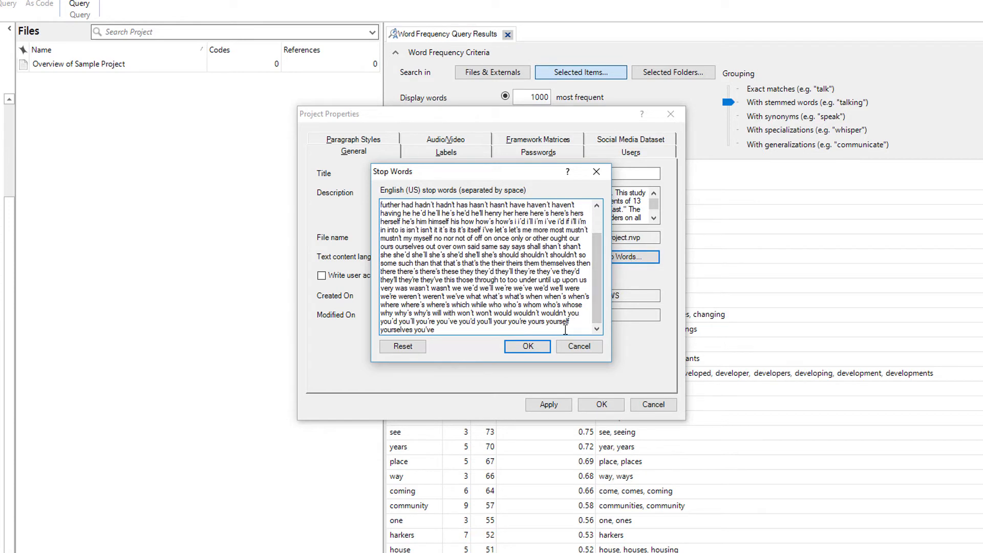
{"action": "type", "text": "get getting gets"}
Step: Remove "you" from the English (US) stop words, save the project properties and rerun the word frequency query
{"action": "double_click", "coordinate": [575, 314]}
{"action": "key", "text": "Delete"}
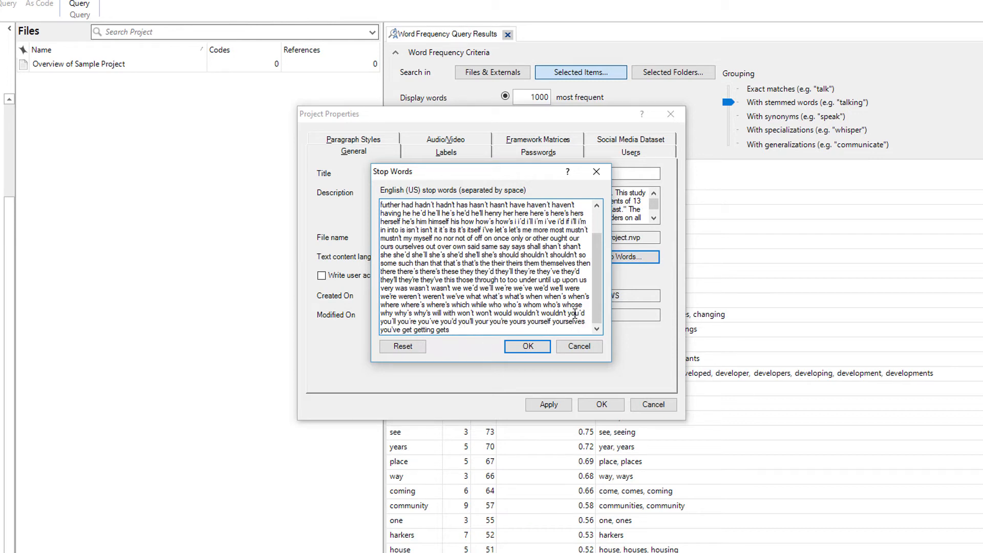
{"action": "left_click", "coordinate": [546, 352]}
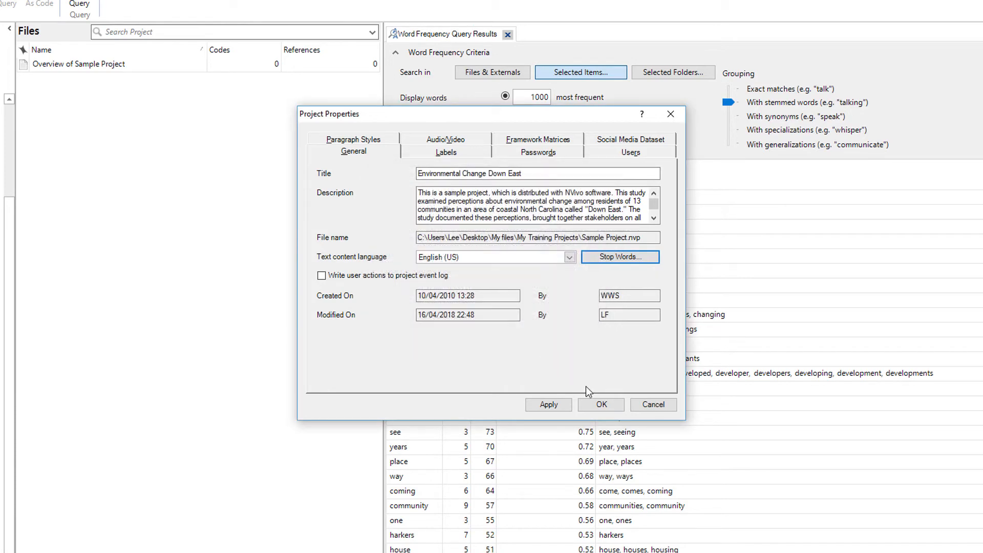
{"action": "left_click", "coordinate": [601, 404]}
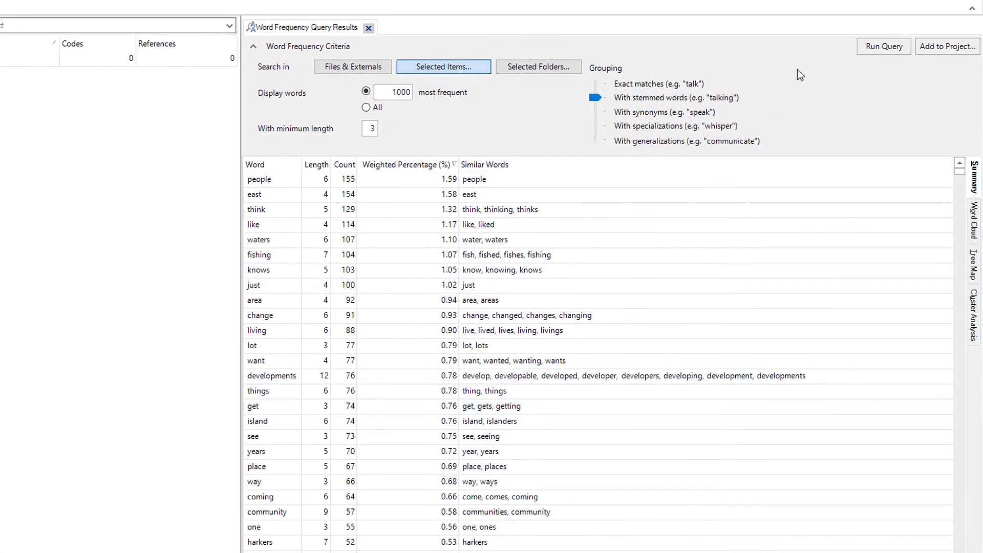
{"action": "left_click", "coordinate": [872, 45]}
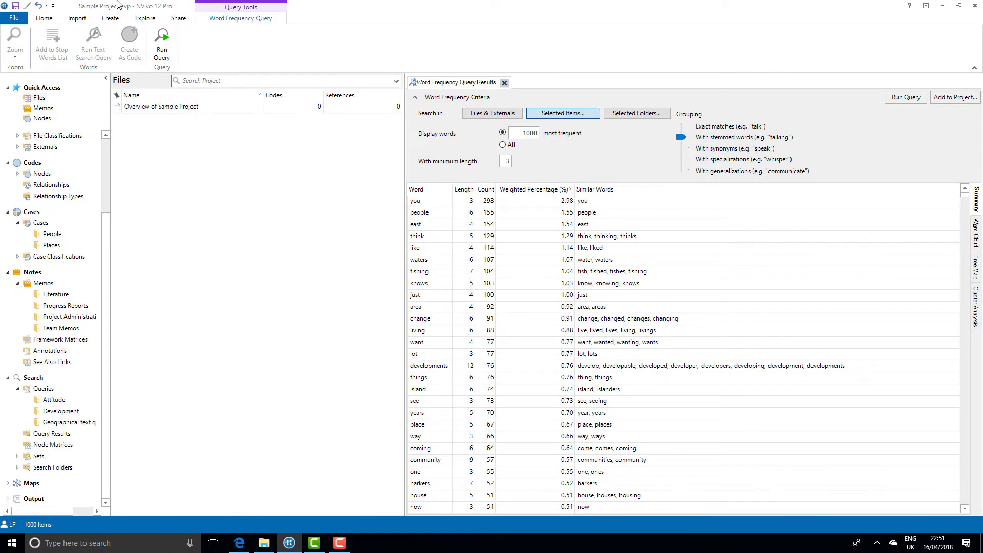
Step: Switch the project's text content language to French (France) and view its stop words
{"action": "left_click", "coordinate": [20, 18]}
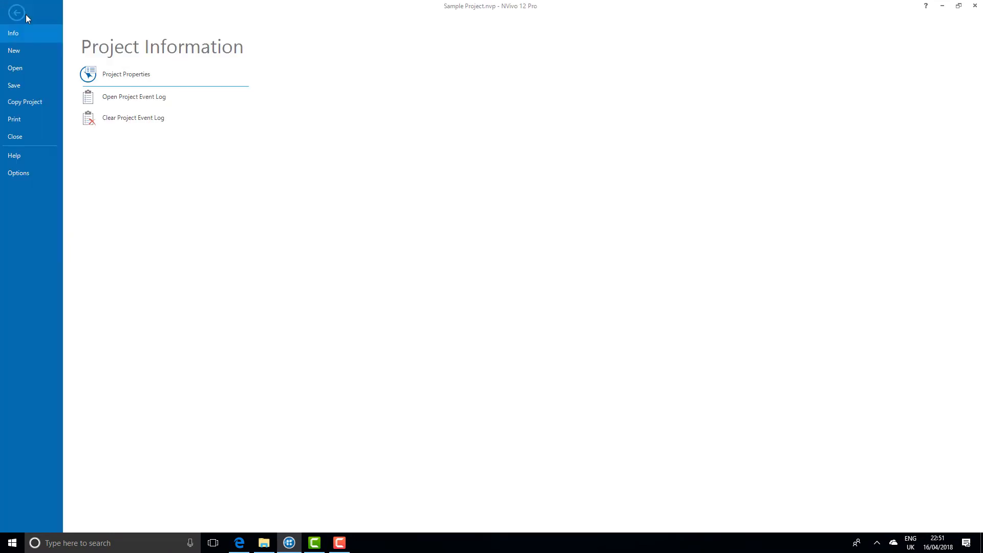
{"action": "left_click", "coordinate": [111, 83]}
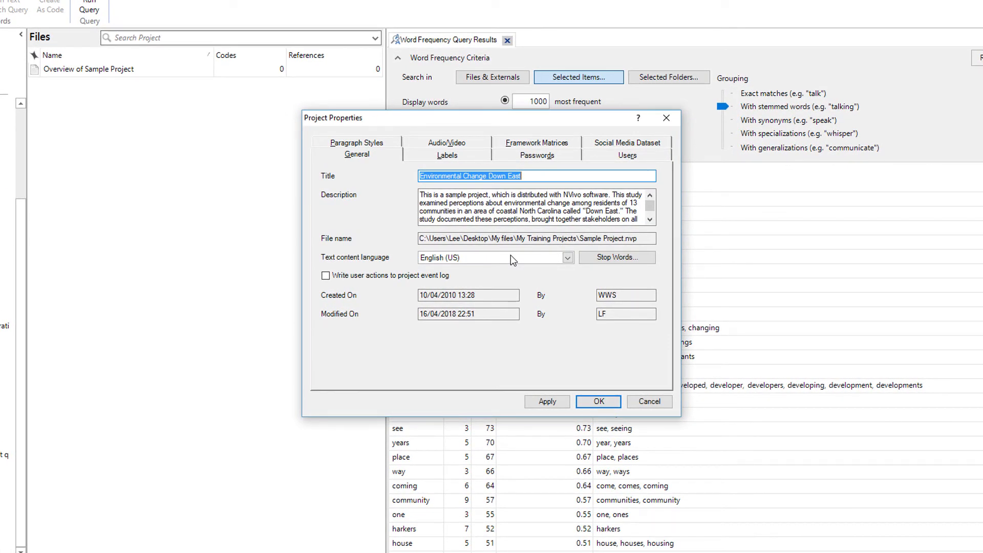
{"action": "left_click", "coordinate": [511, 256]}
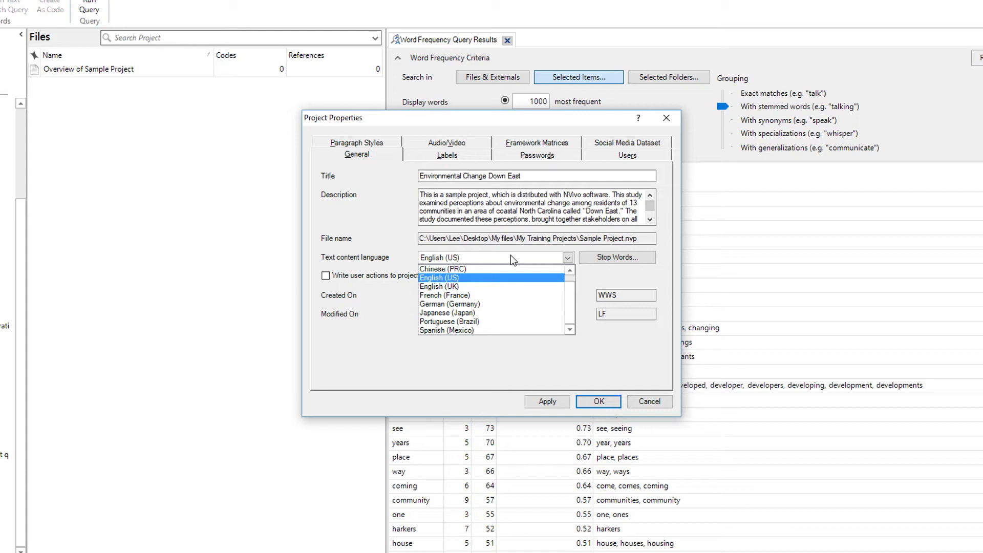
{"action": "left_click", "coordinate": [444, 295]}
{"action": "left_click", "coordinate": [596, 256]}
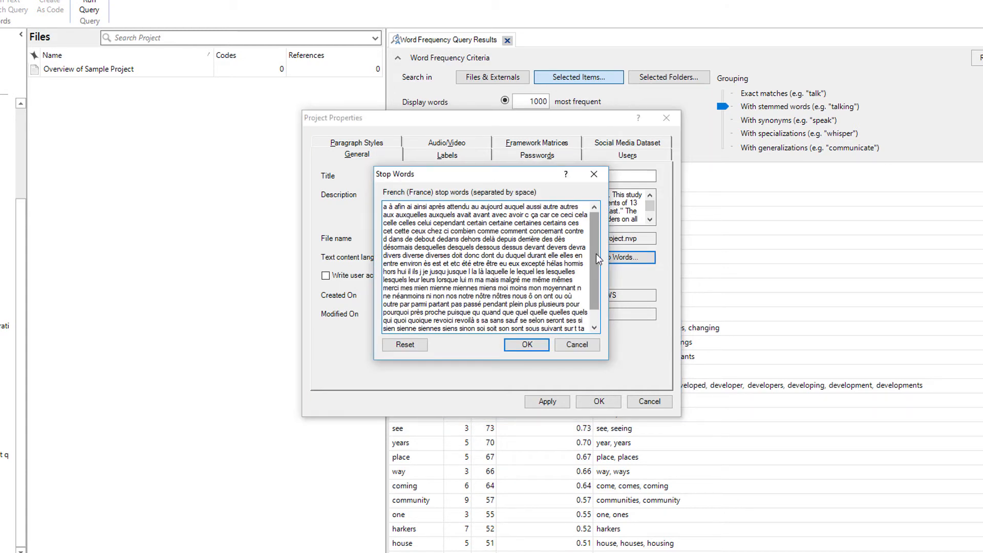
{"action": "left_click", "coordinate": [577, 344]}
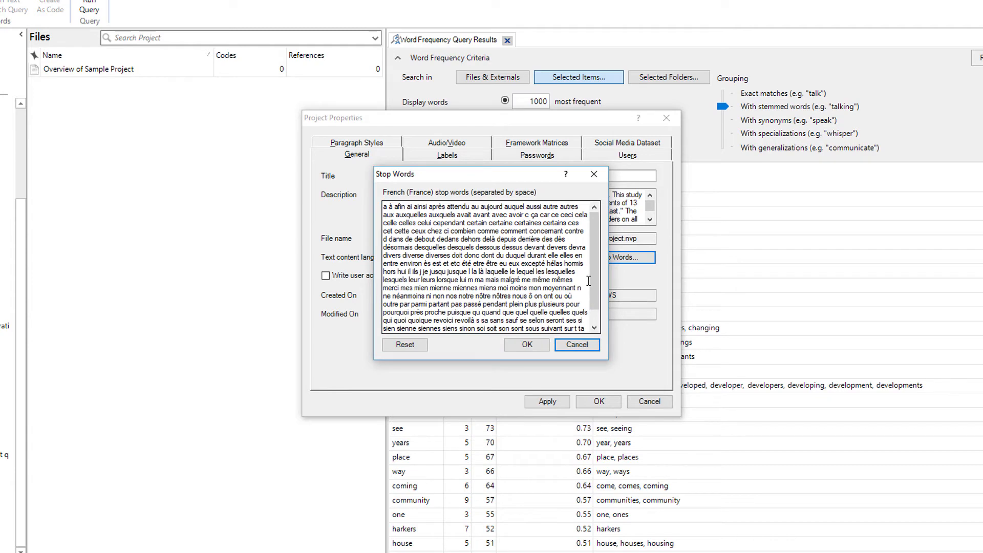
{"action": "left_click", "coordinate": [577, 348]}
Step: Return the text content language to English (US) and review its stop words list
{"action": "left_click", "coordinate": [568, 258]}
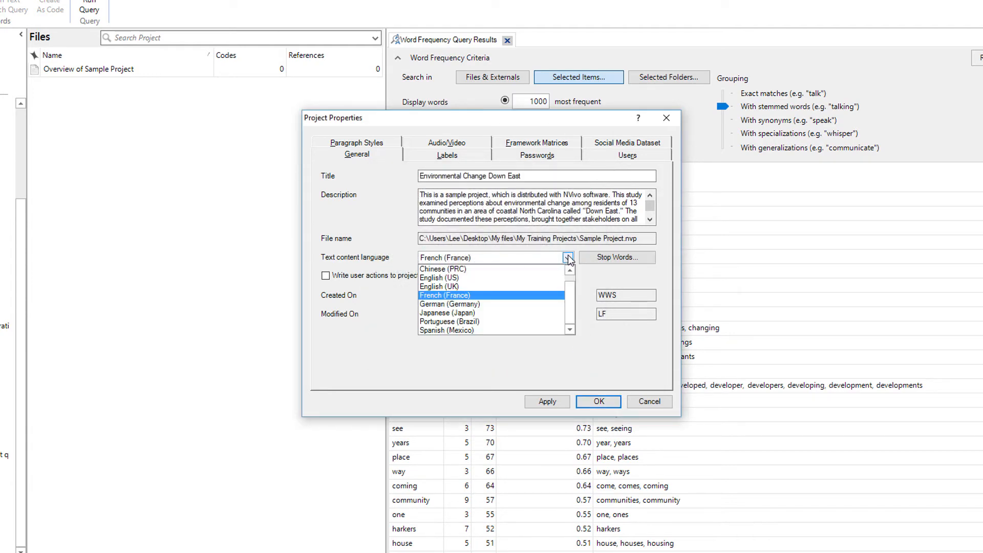
{"action": "left_click_drag", "start_coordinate": [570, 294], "coordinate": [569, 272]}
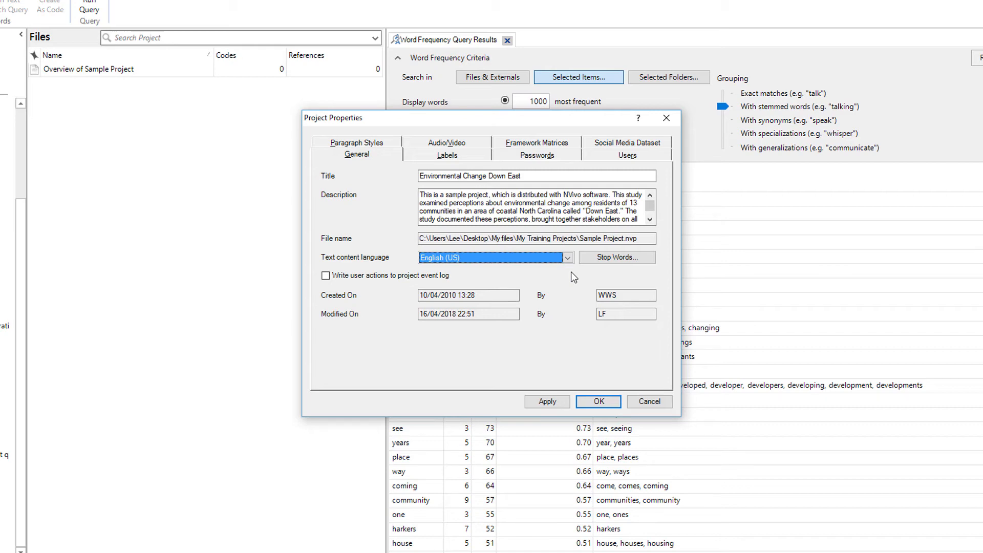
{"action": "left_click", "coordinate": [586, 254]}
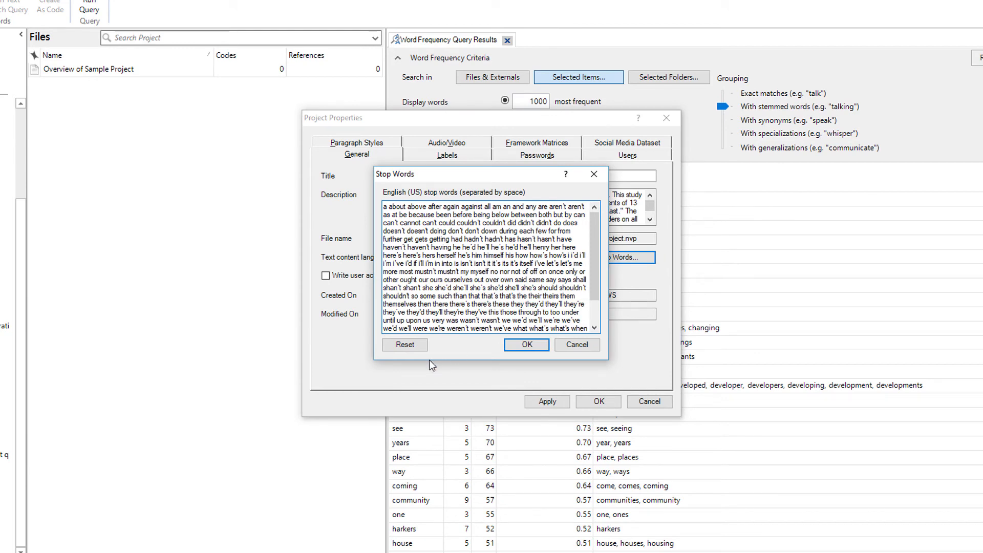
{"action": "left_click", "coordinate": [519, 345]}
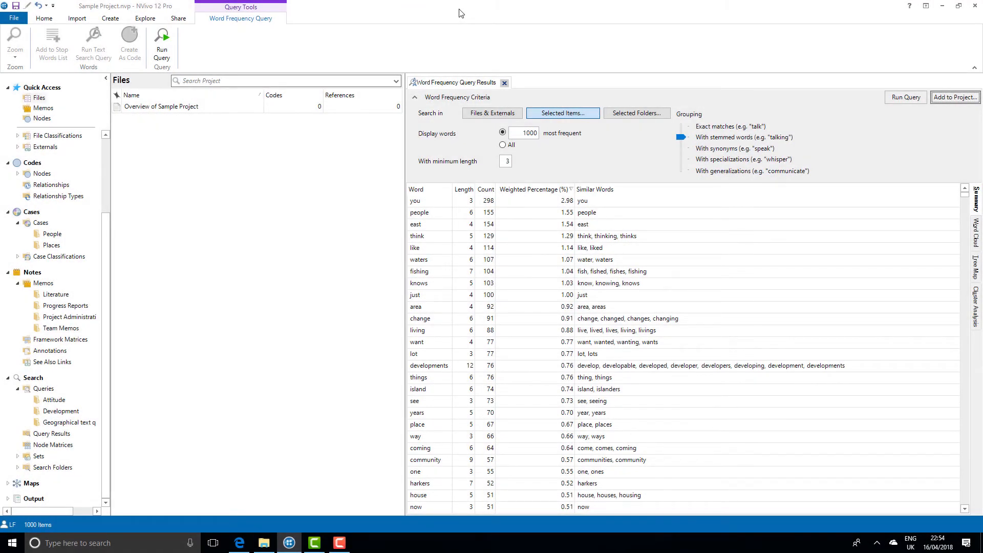
Step: Save the query to the project as "Word Frequency - Interviews" and show it in the Queries folder
{"action": "left_click", "coordinate": [941, 102]}
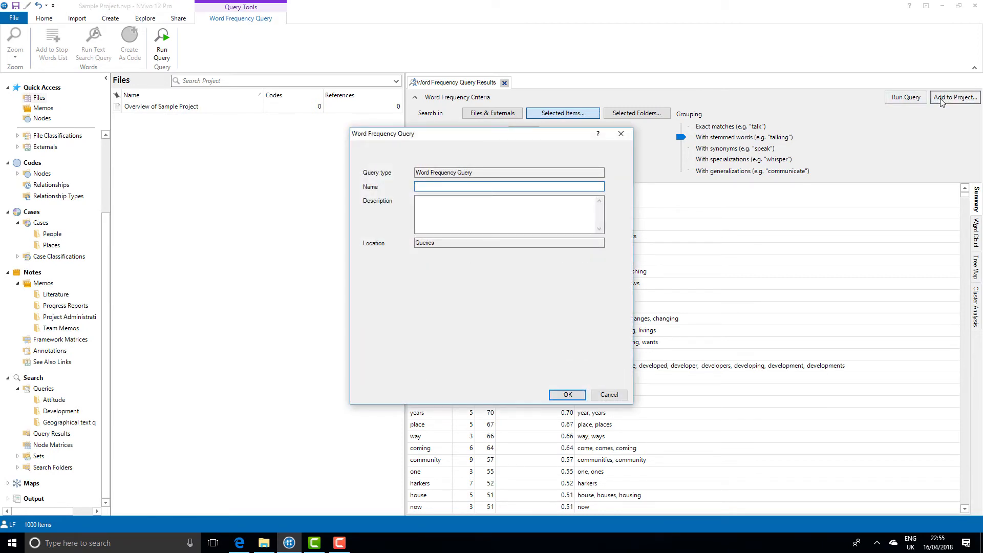
{"action": "type", "text": "Word Frequency - Interviews"}
{"action": "left_click", "coordinate": [555, 395]}
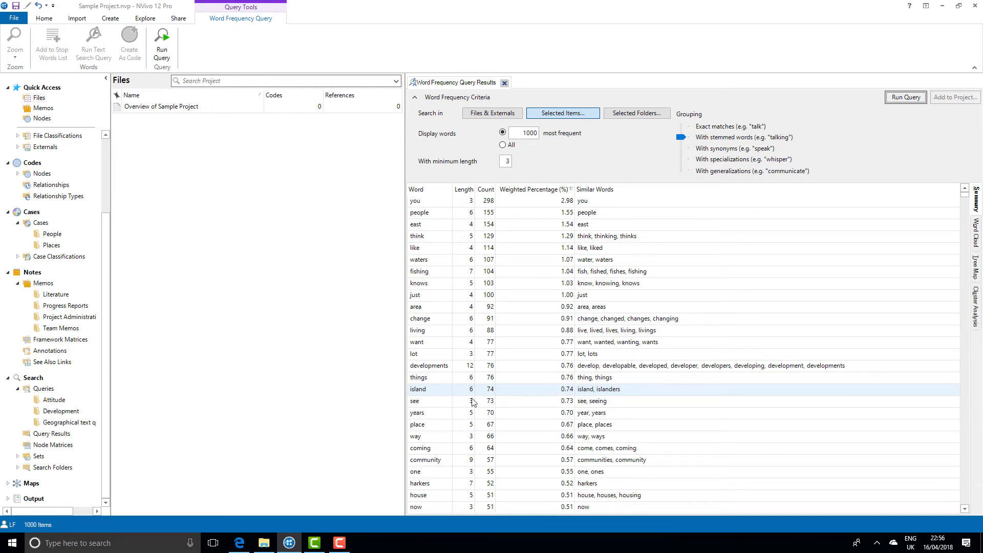
{"action": "left_click", "coordinate": [45, 389]}
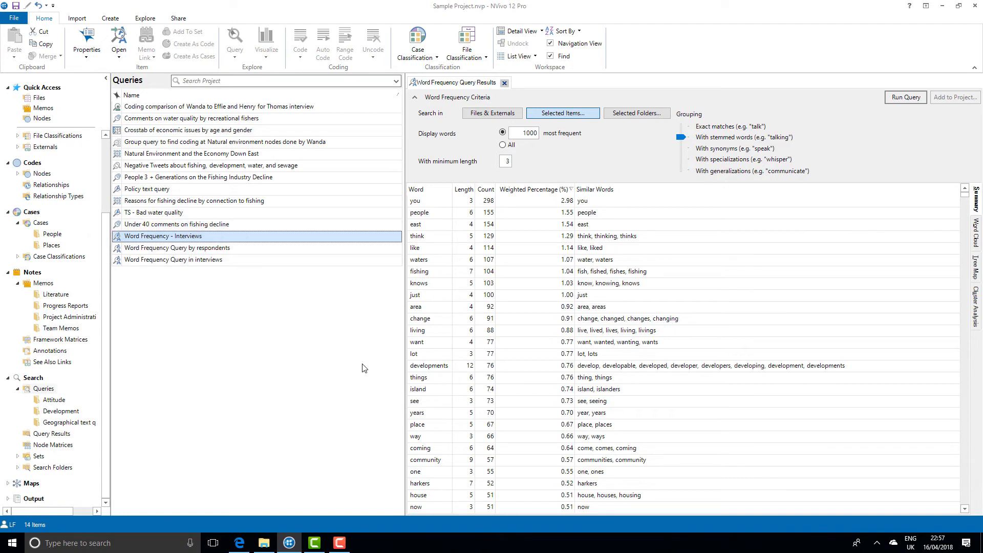
Step: Select the word "want" in the query results and start exporting the results list
{"action": "left_click", "coordinate": [551, 343]}
{"action": "right_click", "coordinate": [552, 343]}
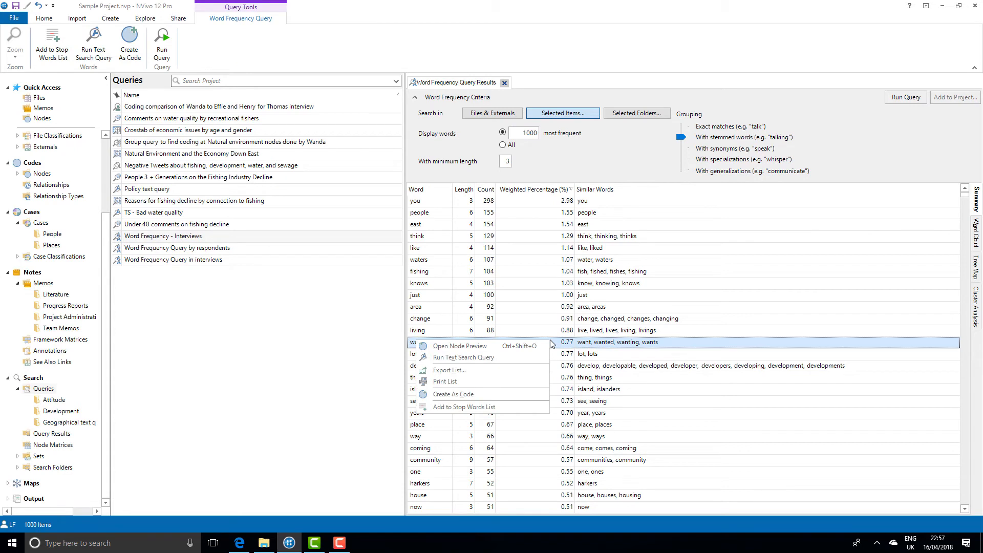
{"action": "left_click", "coordinate": [534, 368]}
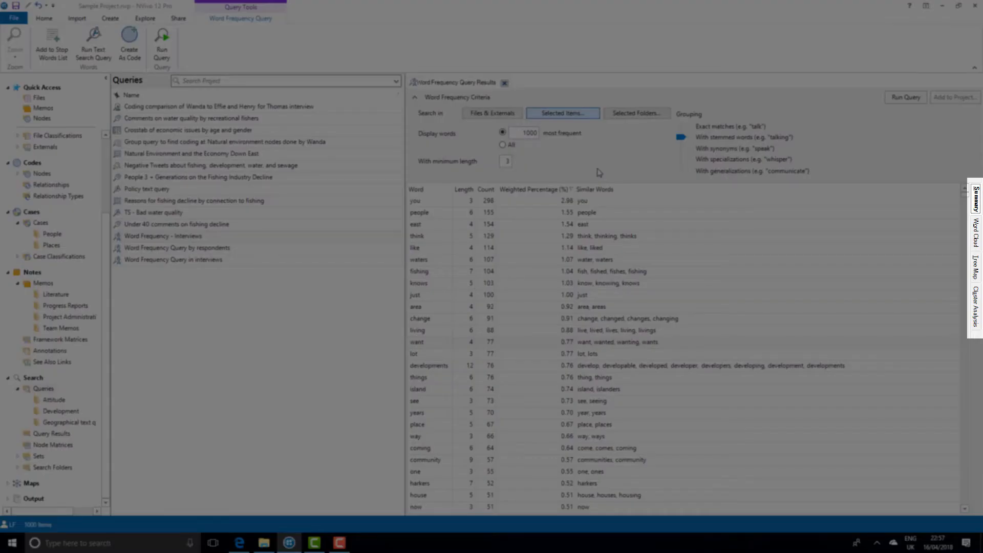
Step: Show the results as a word cloud, preview the blue-and-orange style on white, and return to the first black-background style
{"action": "left_click", "coordinate": [976, 235]}
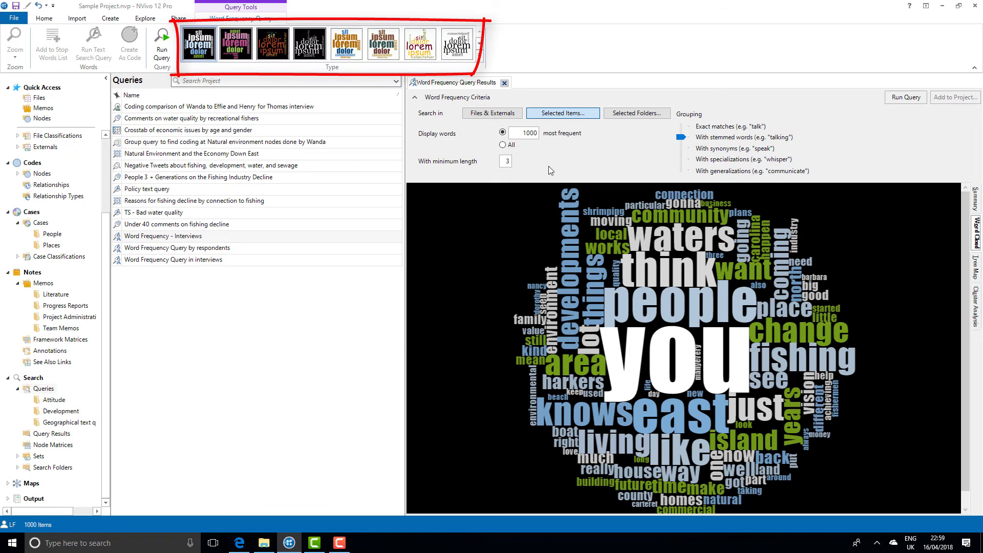
{"action": "left_click", "coordinate": [360, 33]}
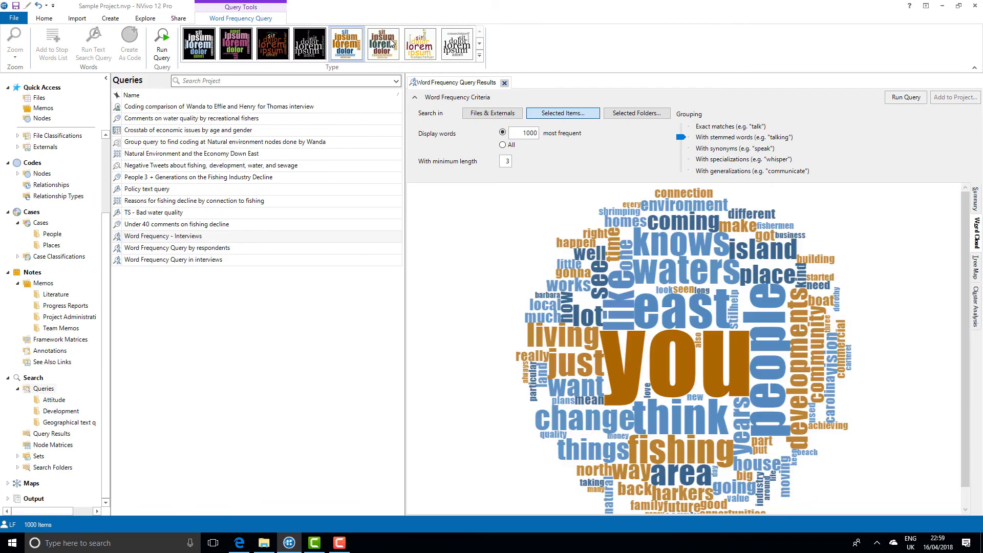
{"action": "left_click", "coordinate": [210, 38]}
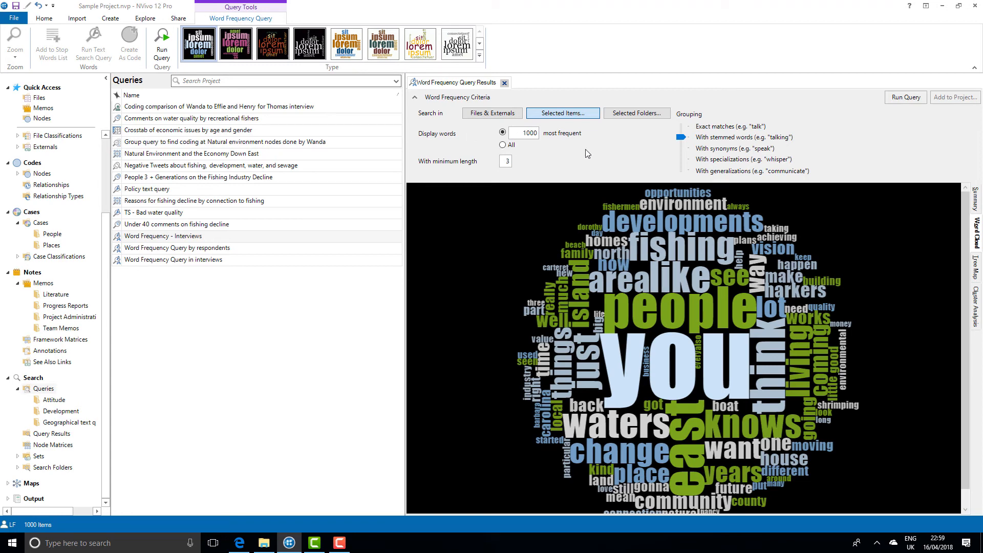
Step: Open the node preview for the word "people" from the word cloud
{"action": "double_click", "coordinate": [665, 309]}
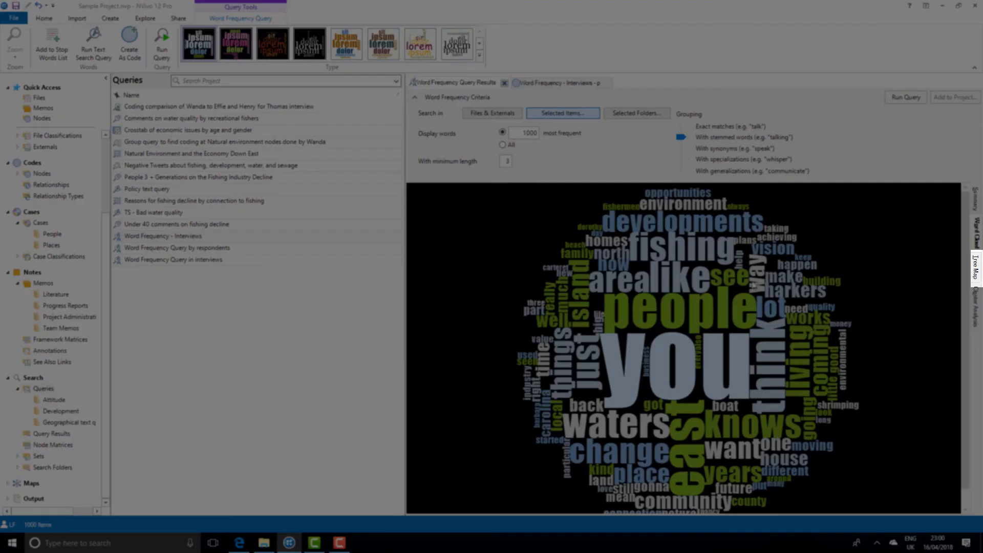
Step: View the word frequency results as a tree map and as a cluster analysis diagram
{"action": "left_click", "coordinate": [975, 273]}
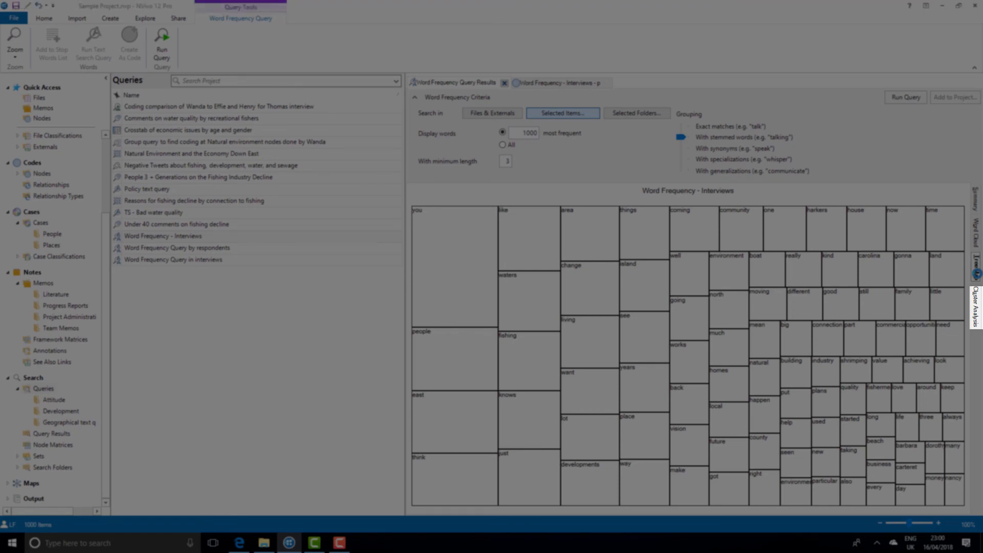
{"action": "left_click", "coordinate": [976, 276]}
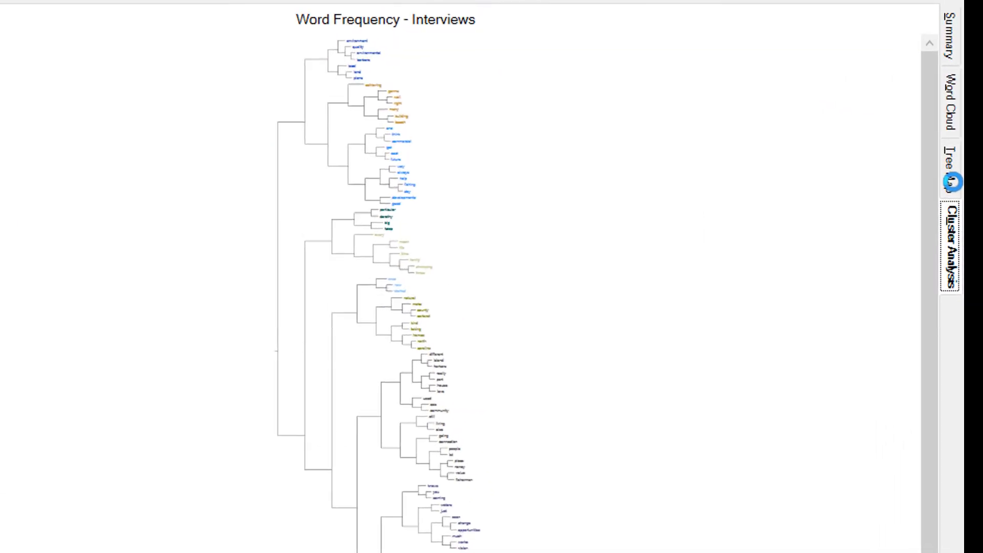